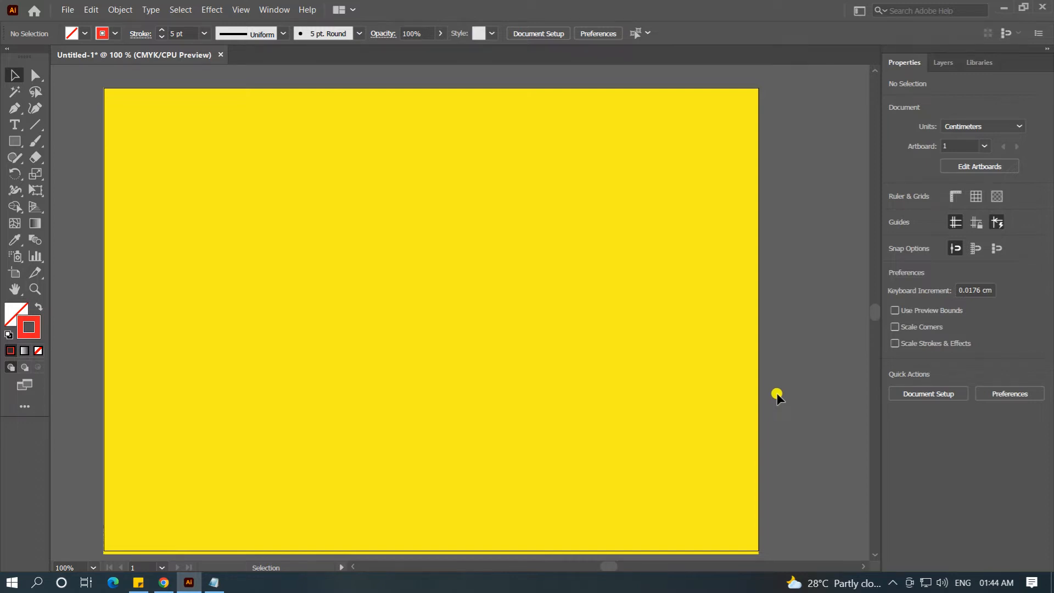
click(12, 311)
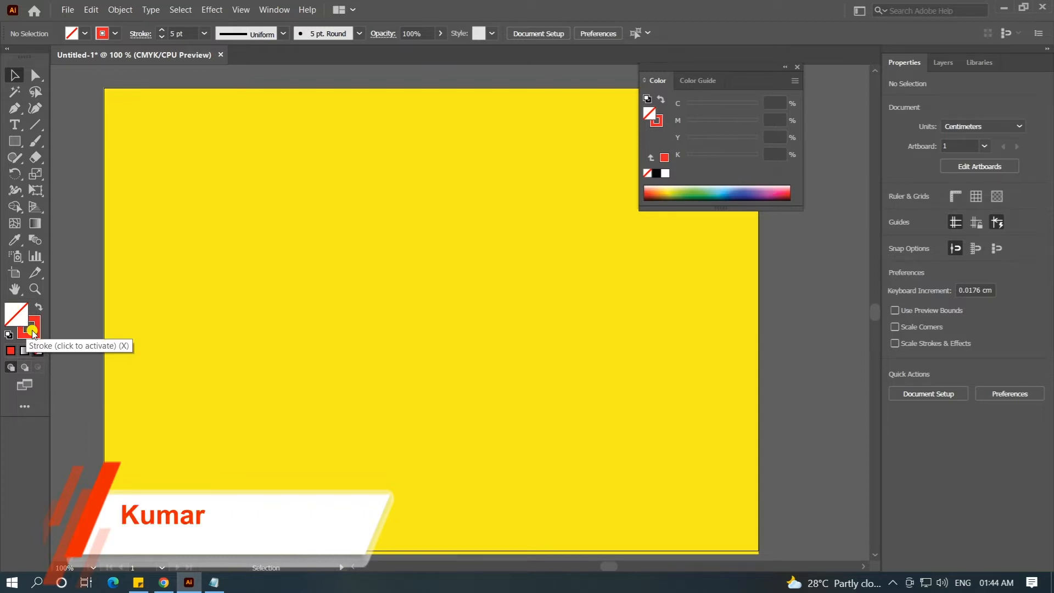
click(29, 326)
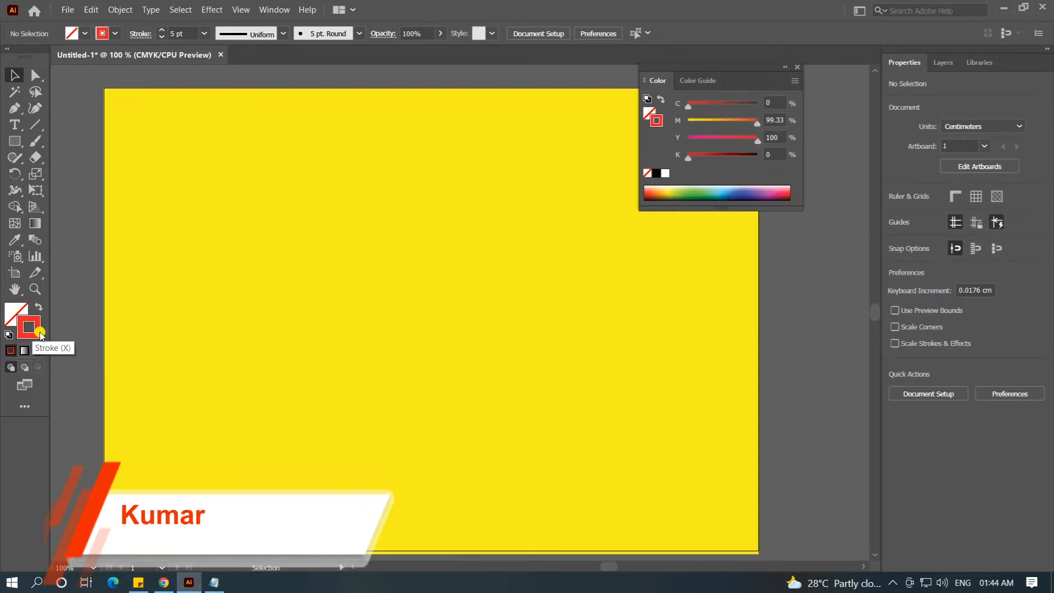
click(797, 67)
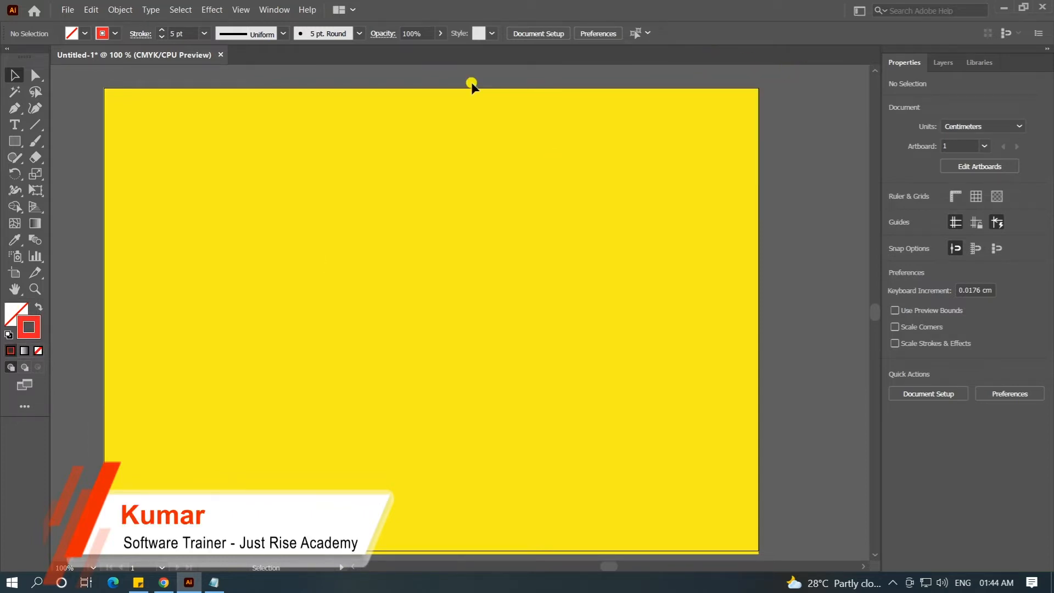
Step: Draw a horizontal red line about 19.2 cm long across the upper part of the yellow artboard
click(34, 125)
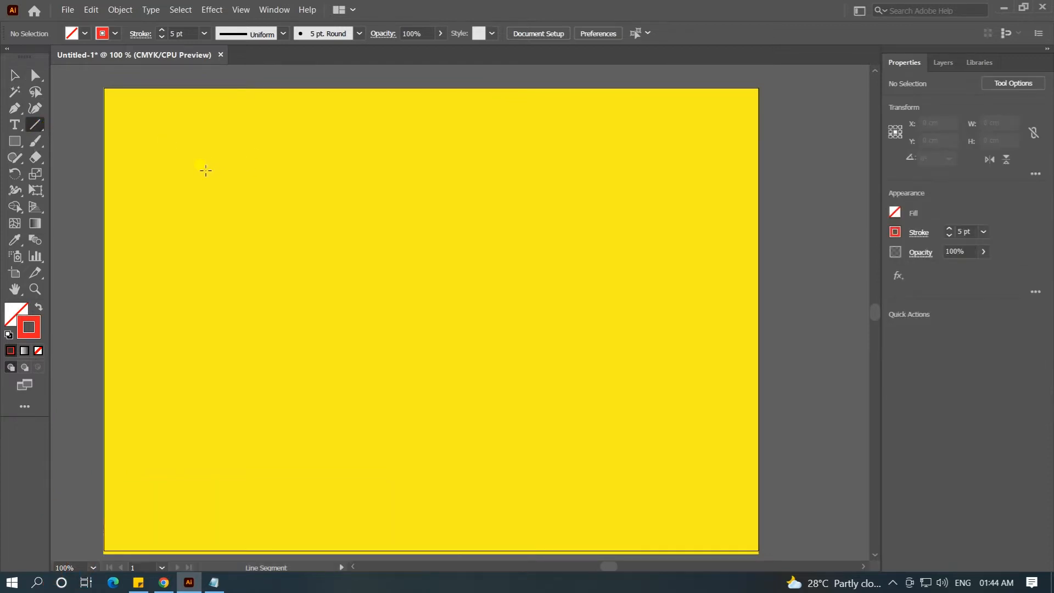
drag(227, 146, 651, 147)
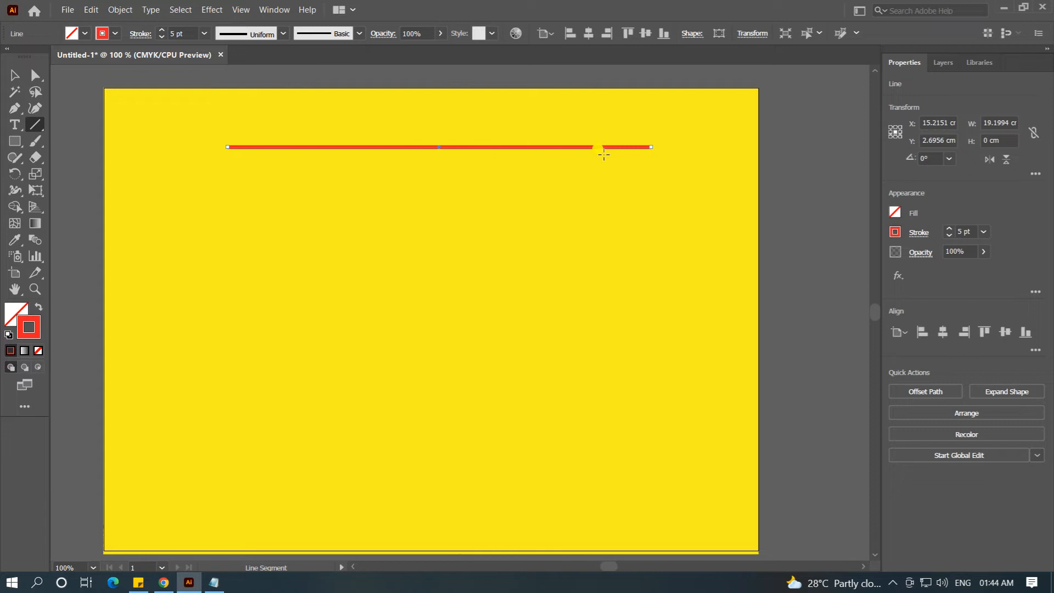
click(15, 76)
click(384, 181)
Step: Apply a Transform effect to the red line with a vertical move of 0.5 cm and 30 copies
click(434, 147)
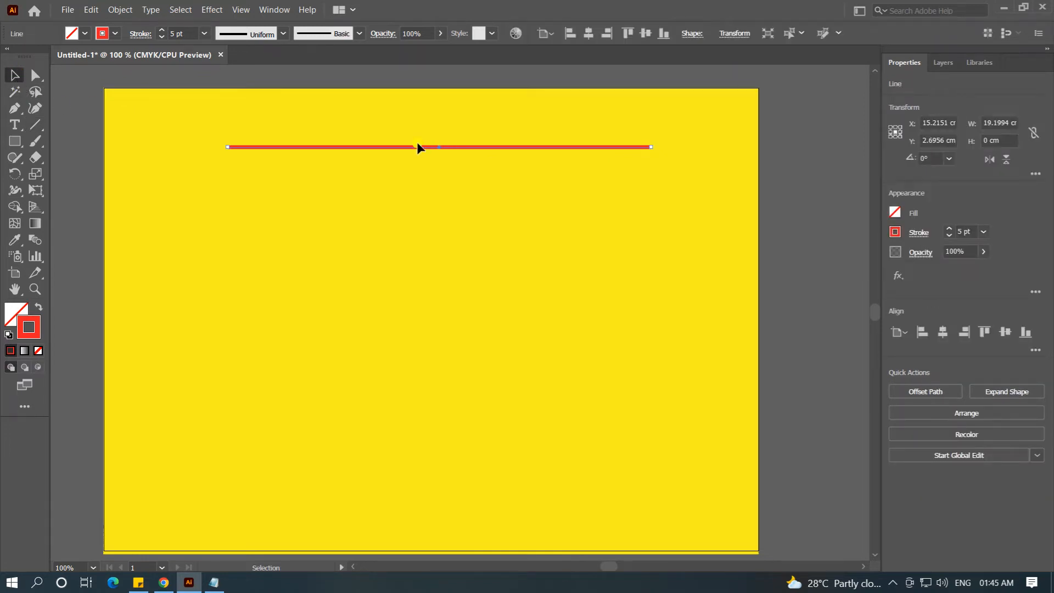
click(212, 10)
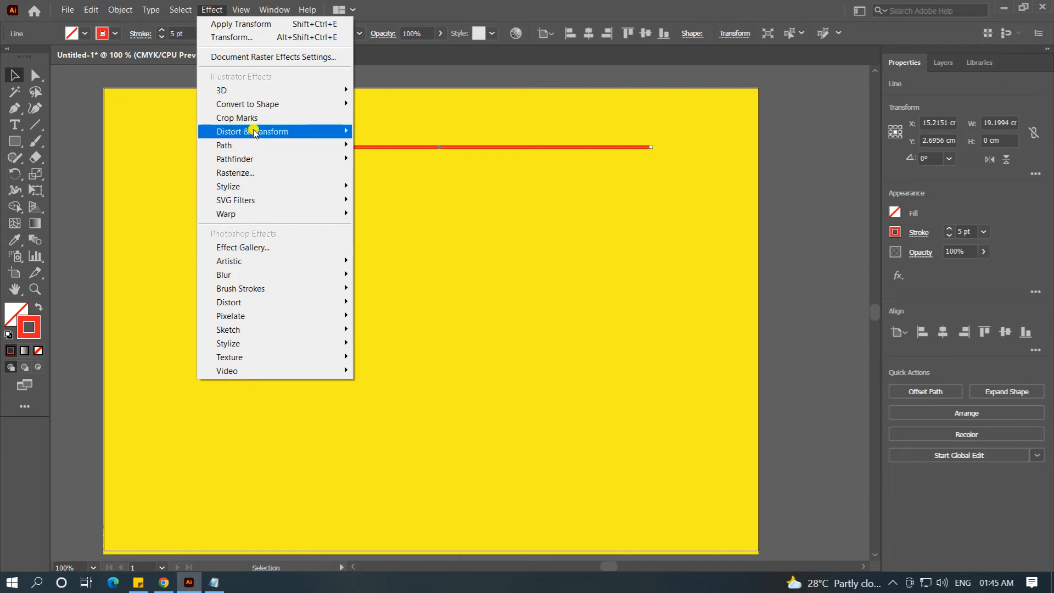
mouse_move(255, 132)
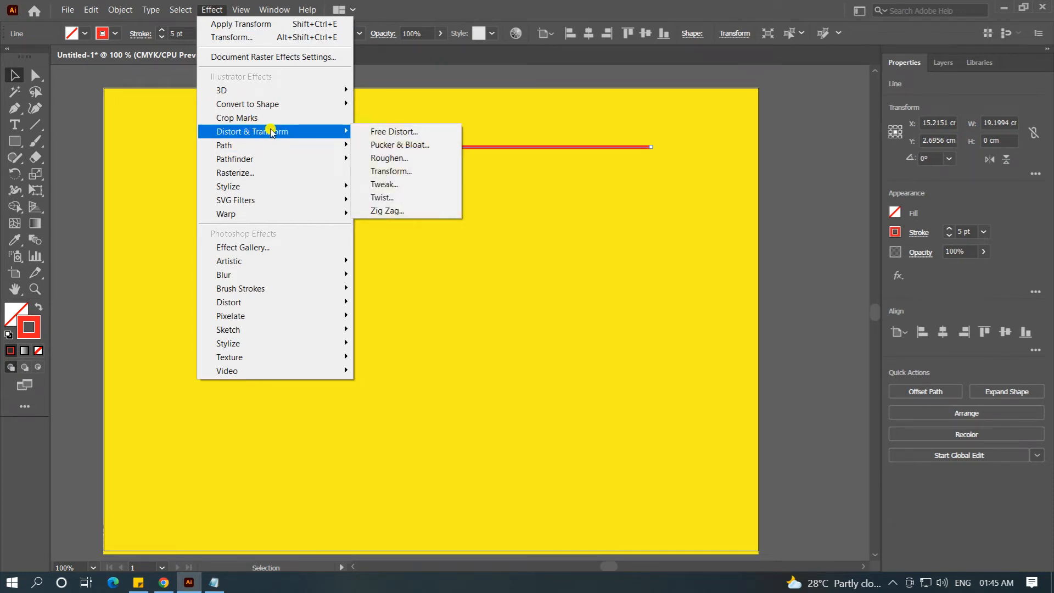
click(402, 174)
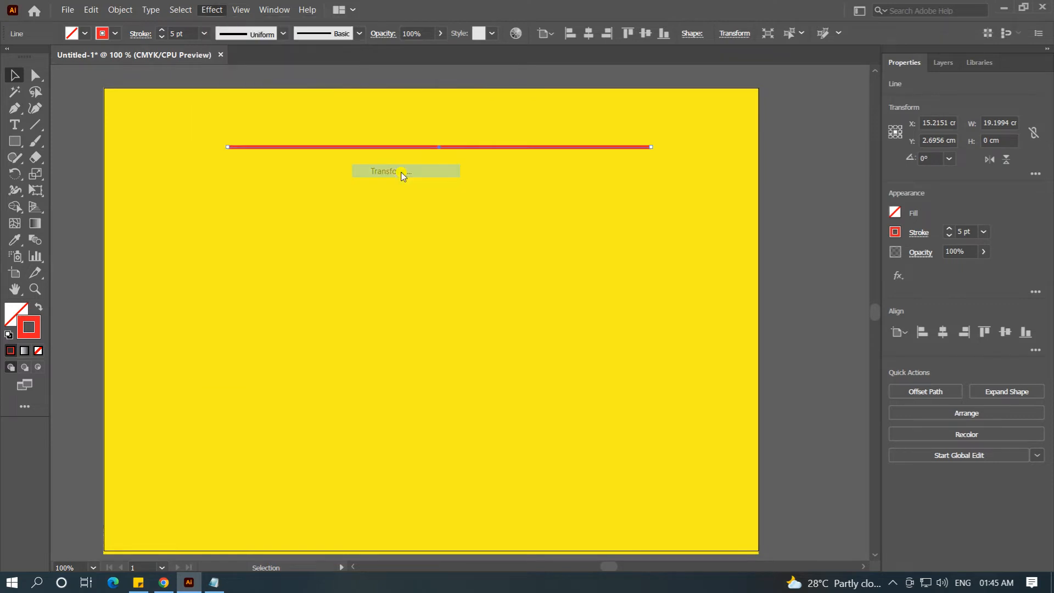
drag(689, 85, 744, 59)
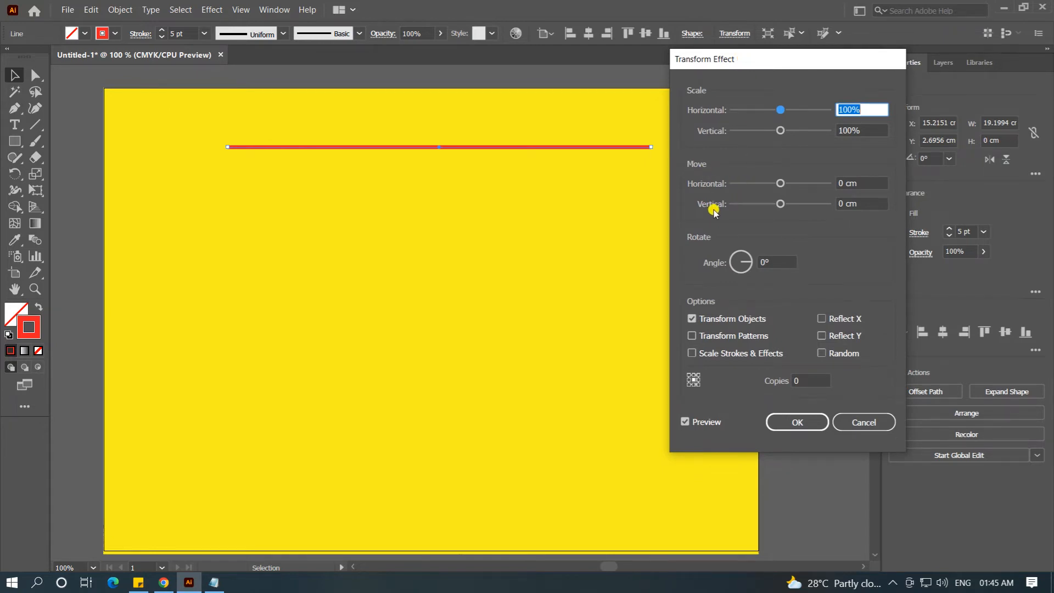
click(858, 210)
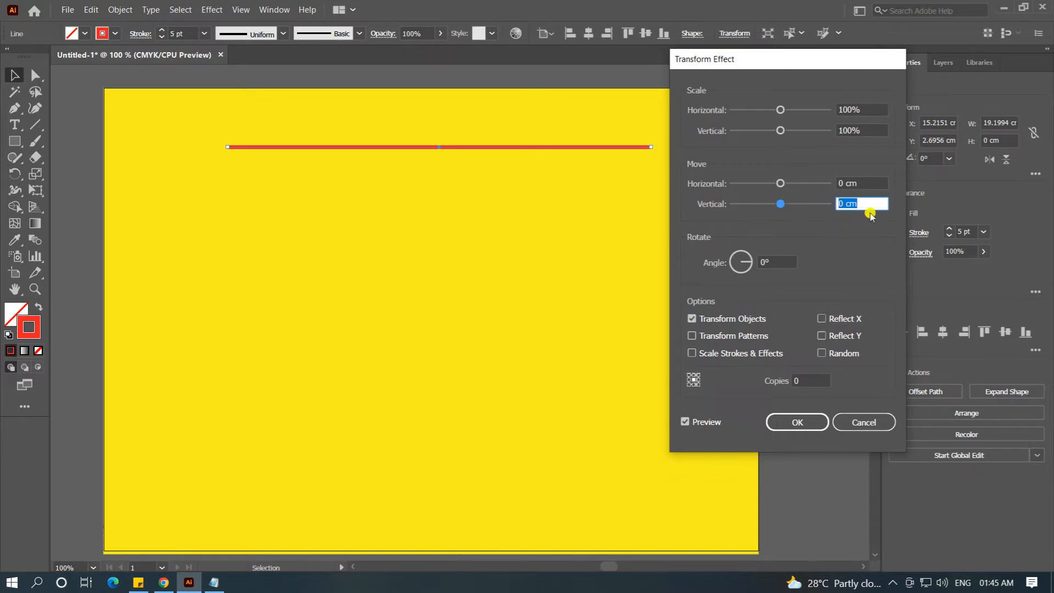
text(0.5)
click(807, 383)
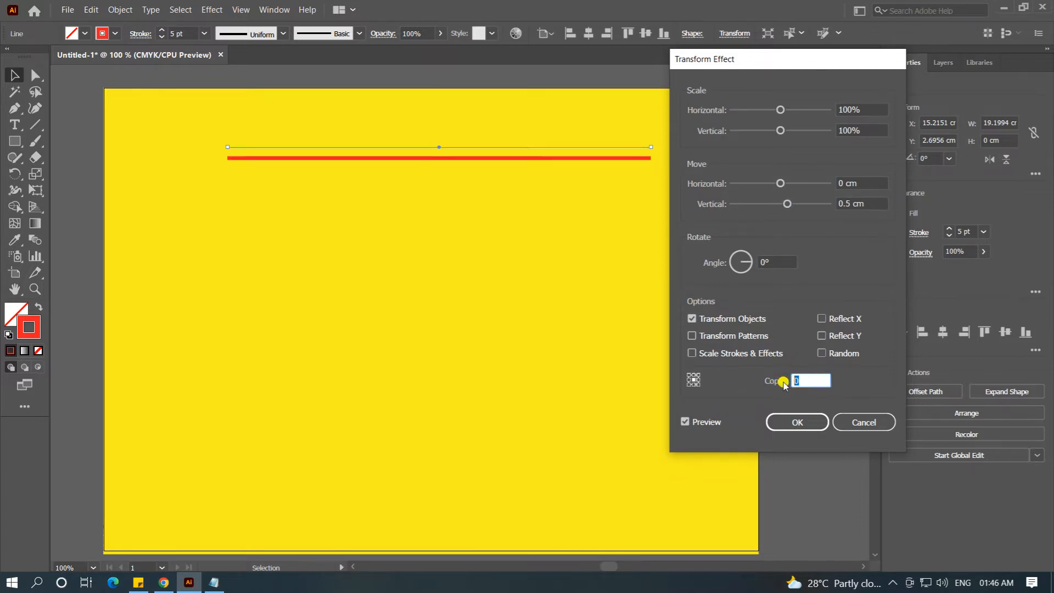
text(30)
click(798, 423)
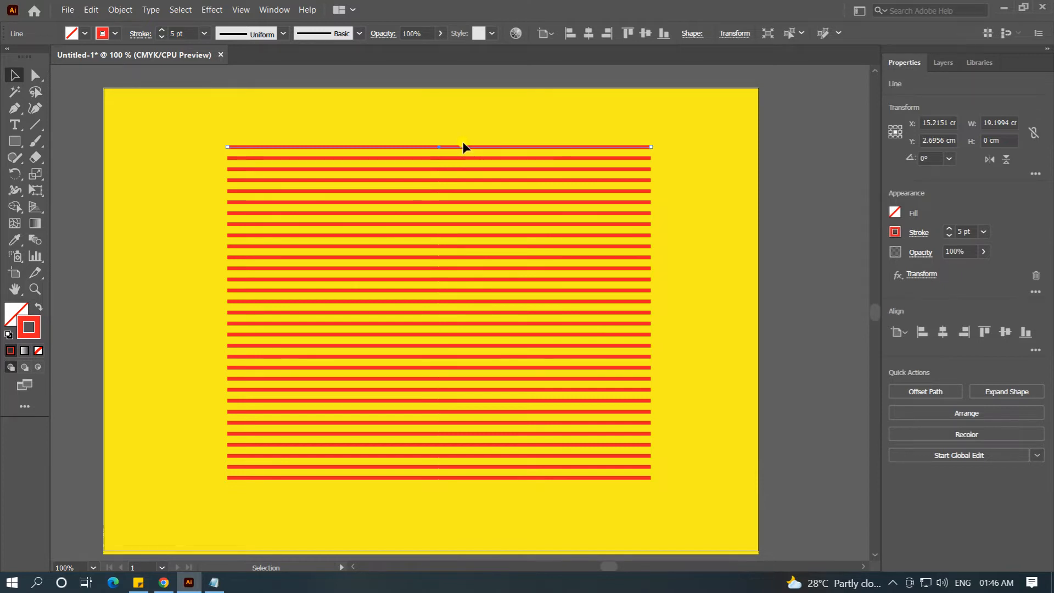
click(281, 163)
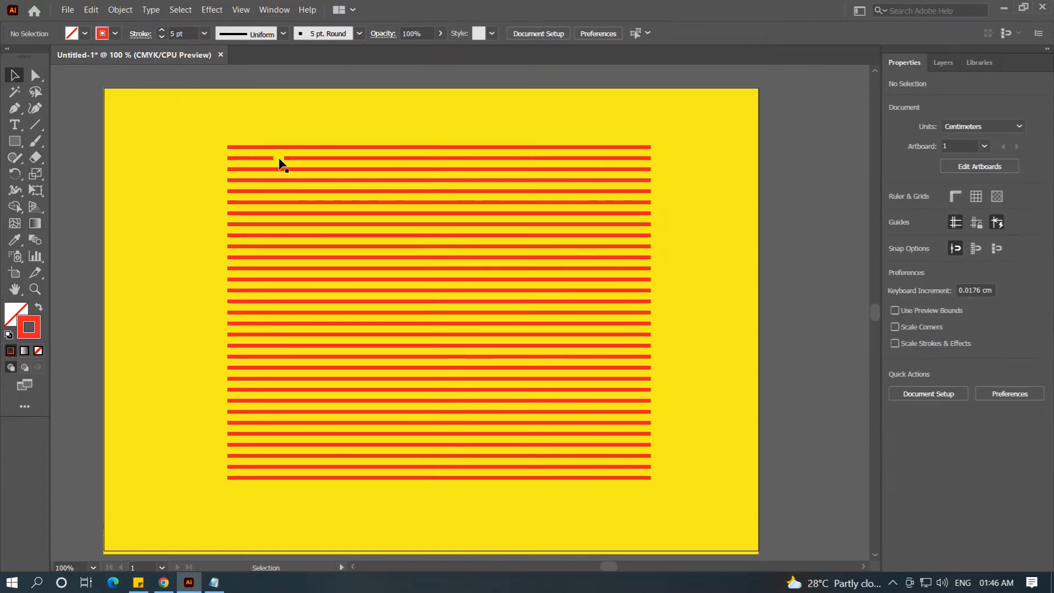
Step: Rotate the red line with its repeated copies by 45°
click(336, 147)
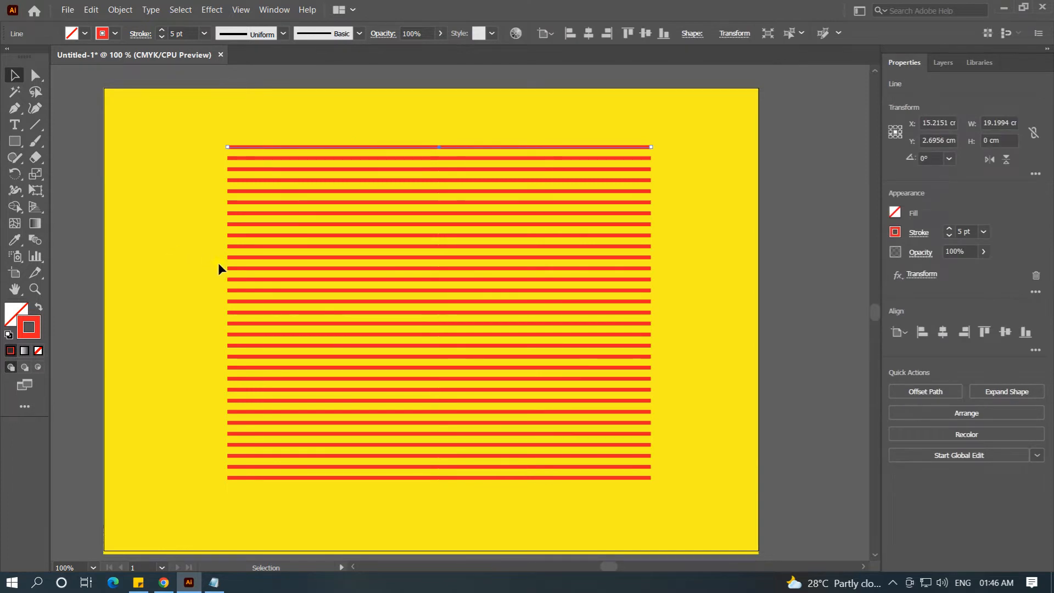
double_click(15, 173)
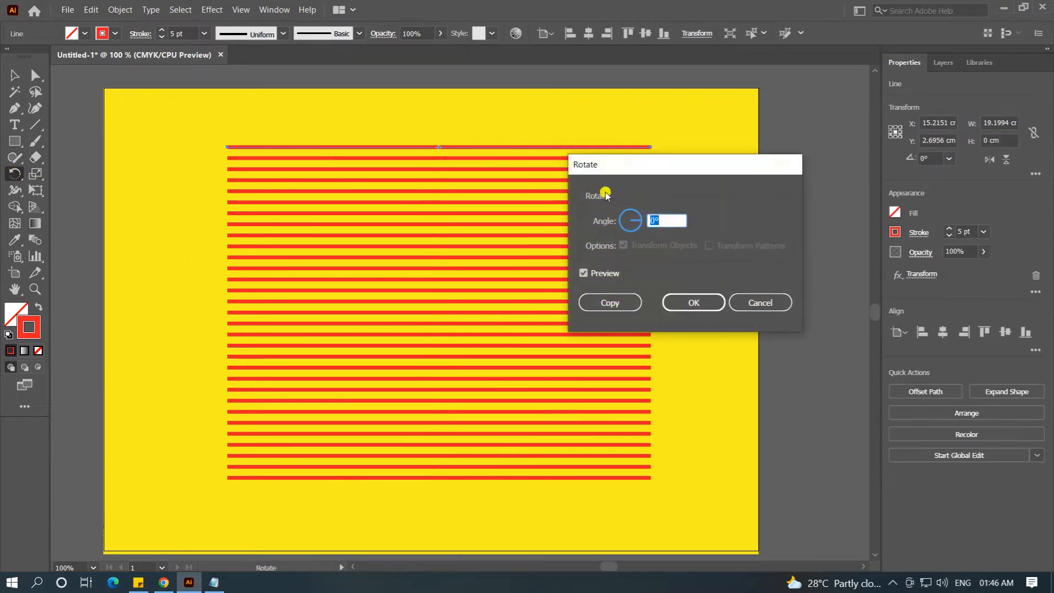
drag(611, 162, 714, 153)
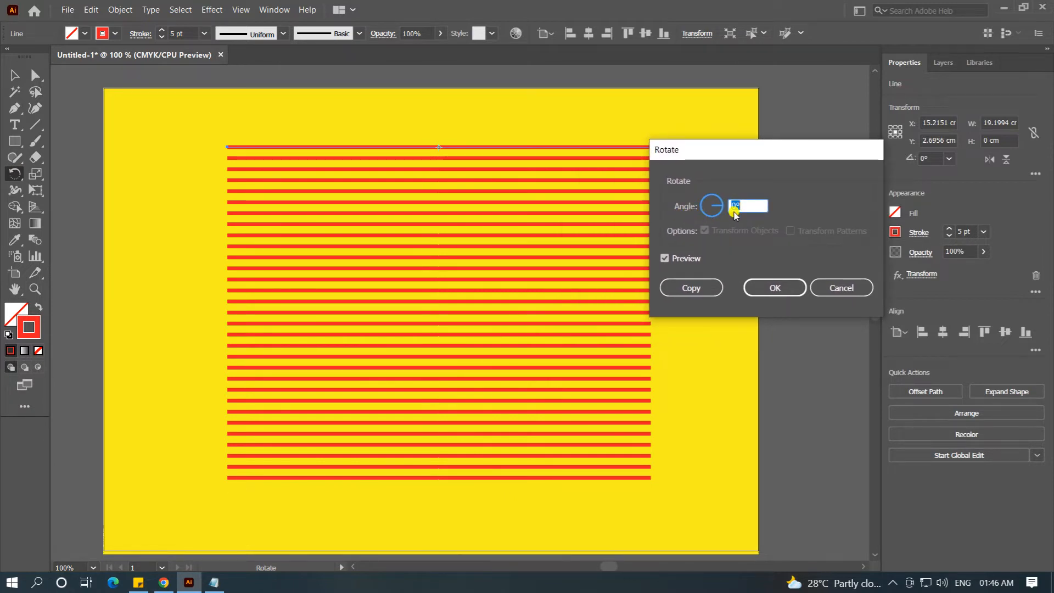
text(45)
click(773, 286)
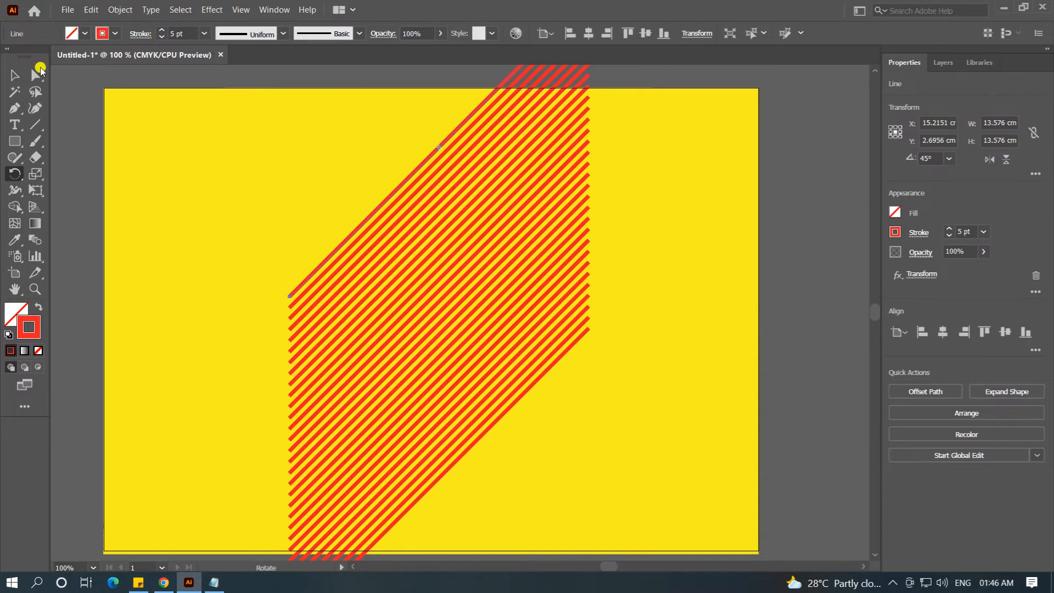
Step: Add the point text "3" on the yellow area beside the diagonal stripes
click(16, 125)
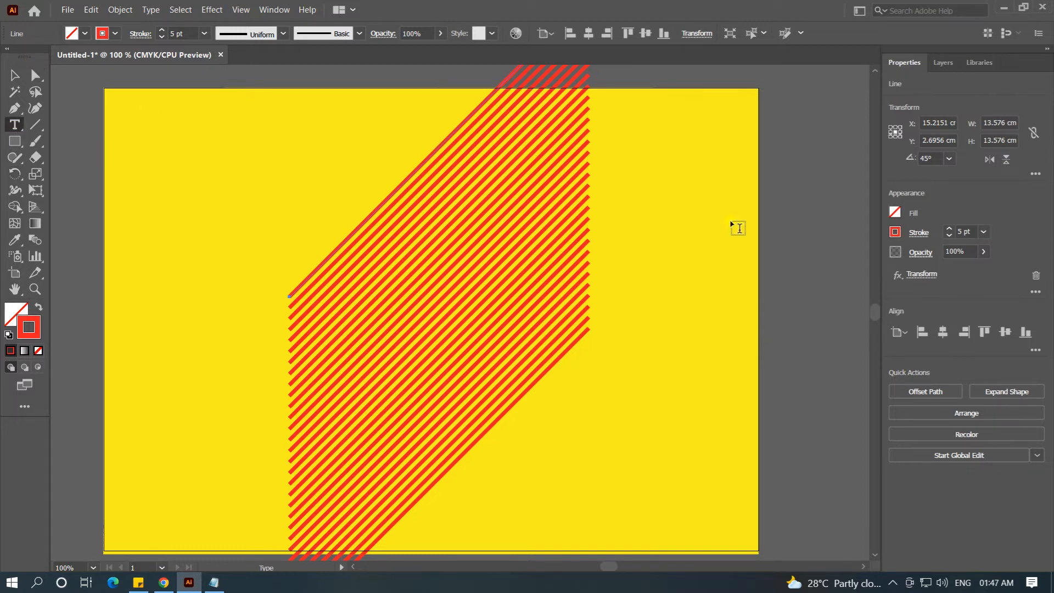
click(666, 231)
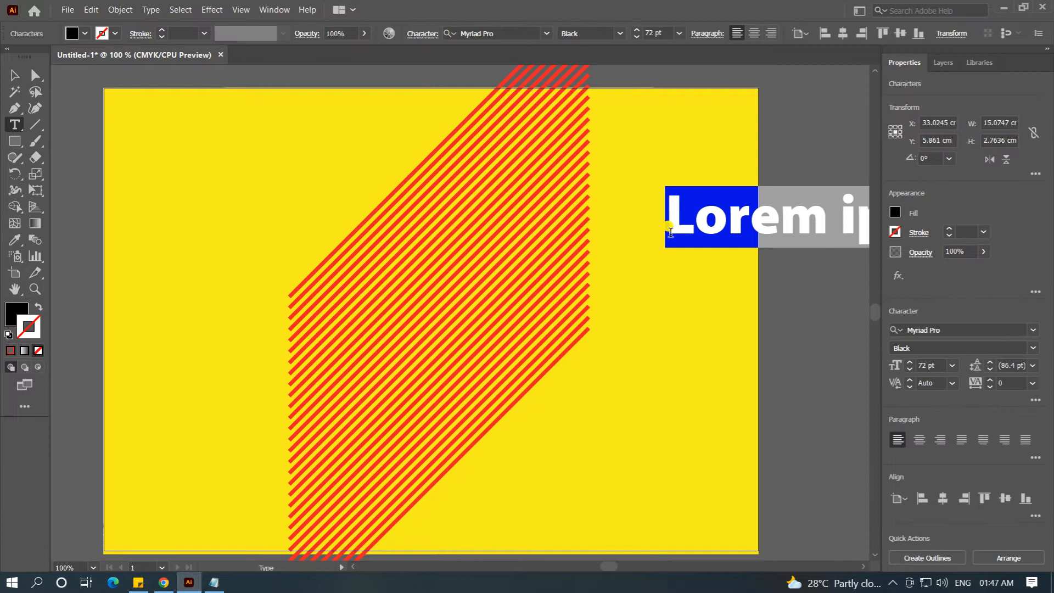
text(3)
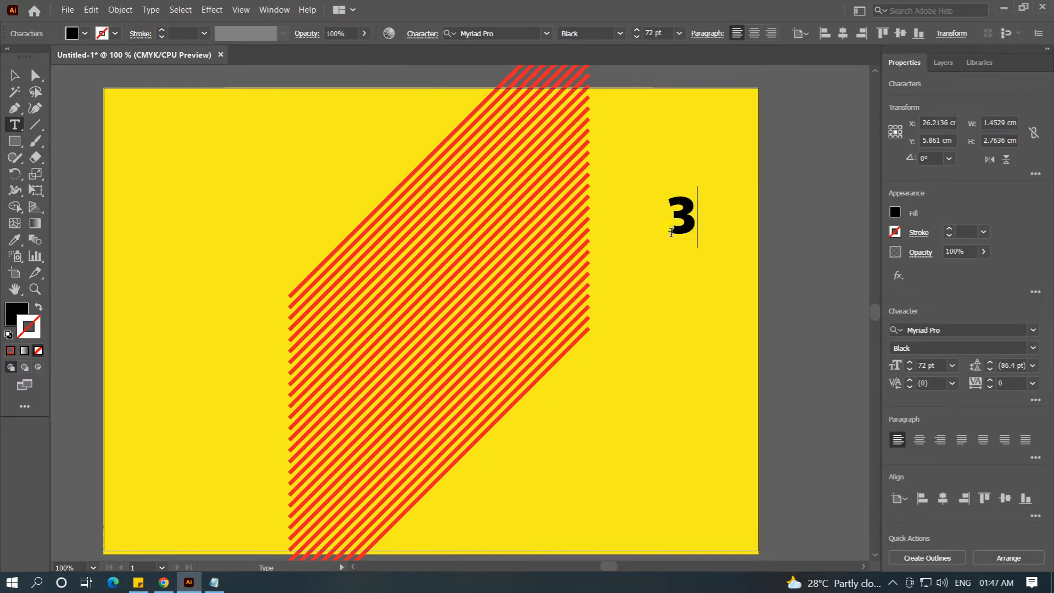
Step: Enlarge the 3 to about 355 pt and place it over the middle of the diagonal stripes
click(16, 76)
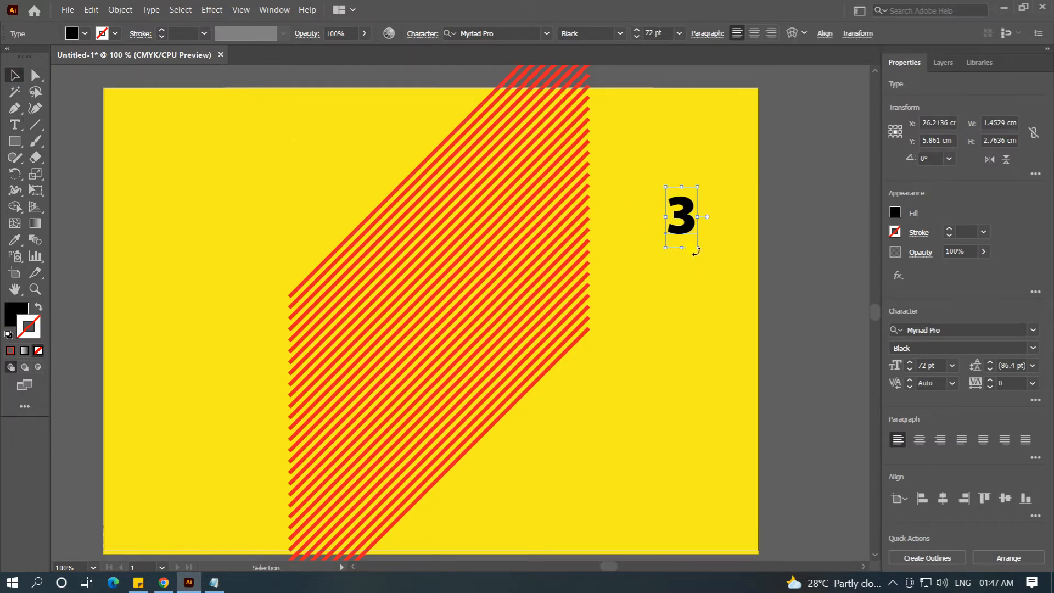
drag(697, 248, 824, 487)
drag(771, 323, 464, 297)
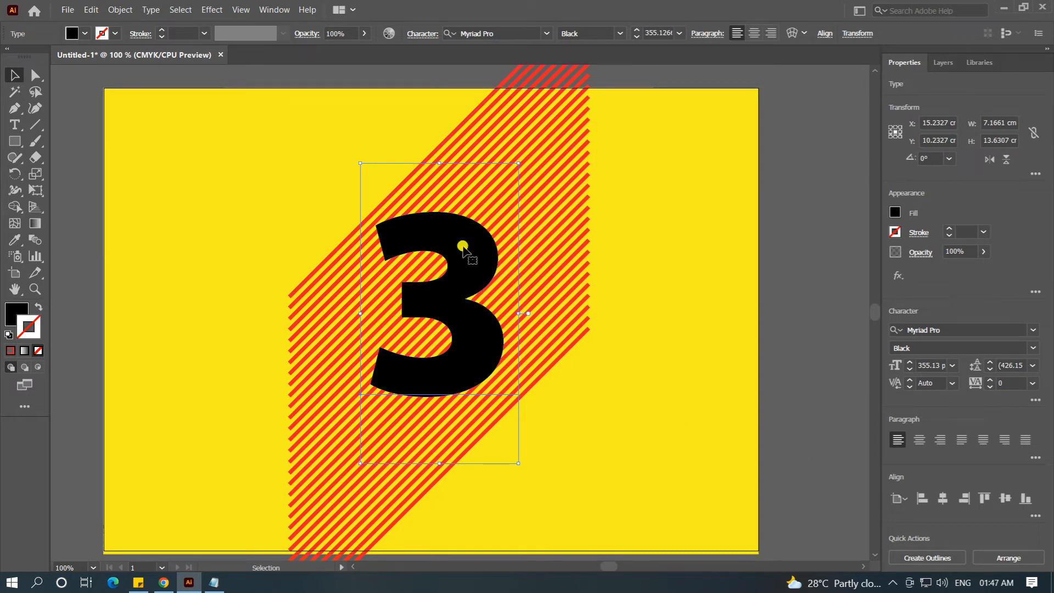
key(ctrl+shift+a)
Step: Make a clipping mask from the 3 and the striped line so the stripes fill the numeral
click(474, 258)
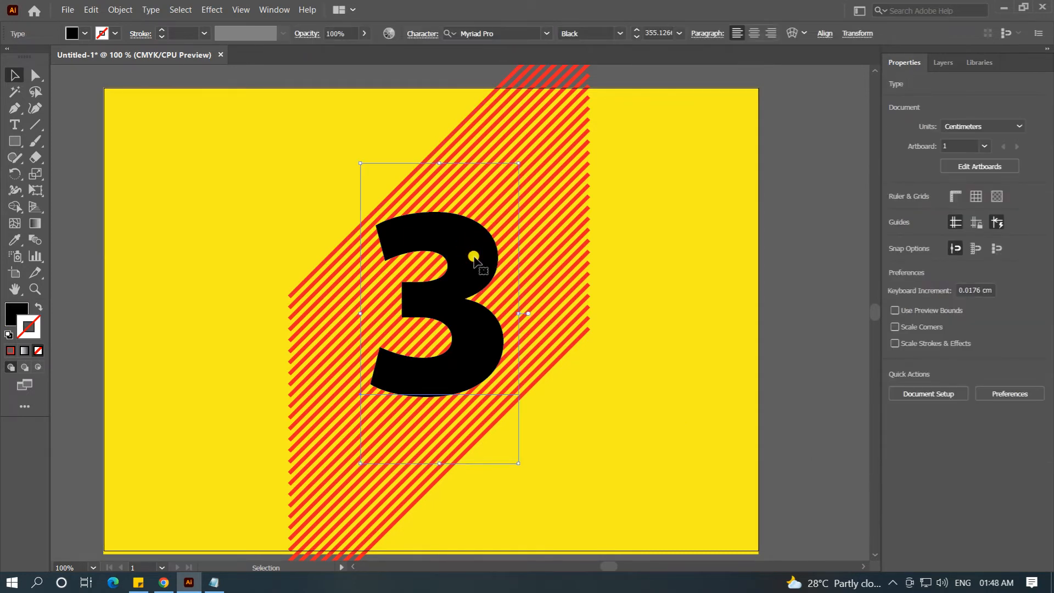
shift+click(530, 147)
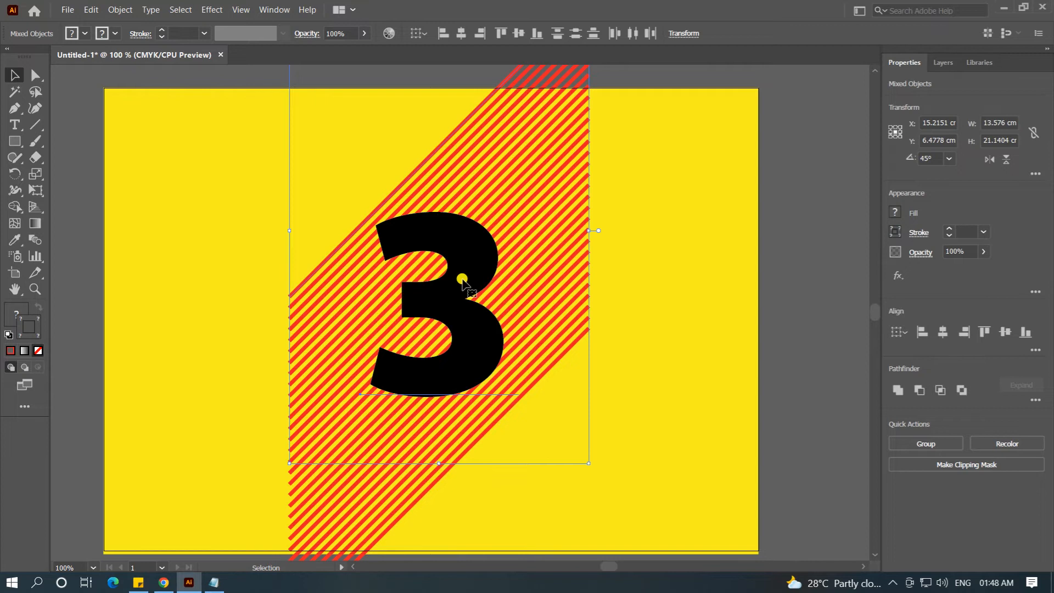
click(120, 9)
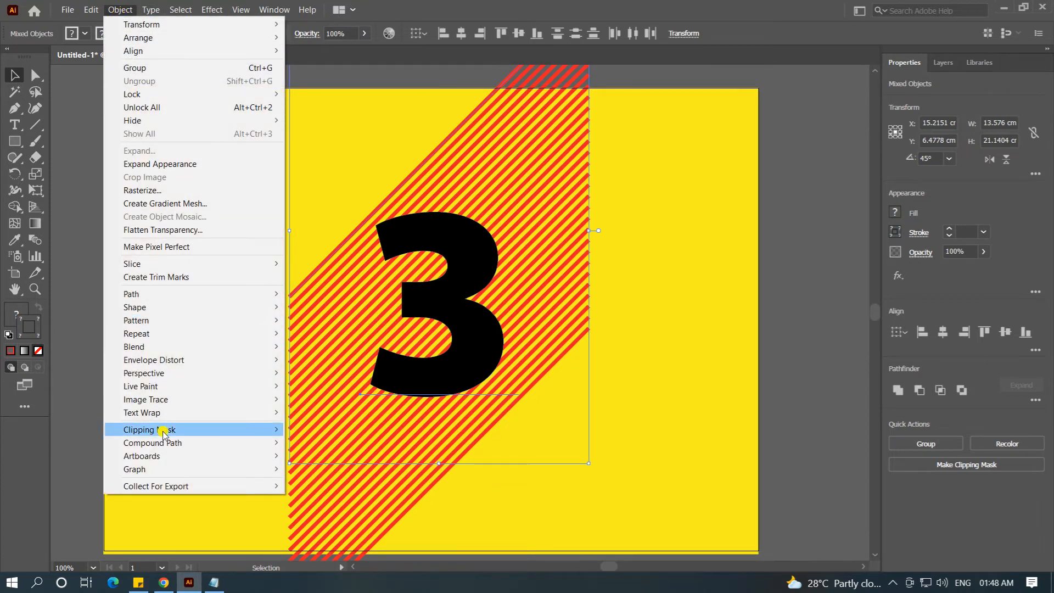
mouse_move(164, 434)
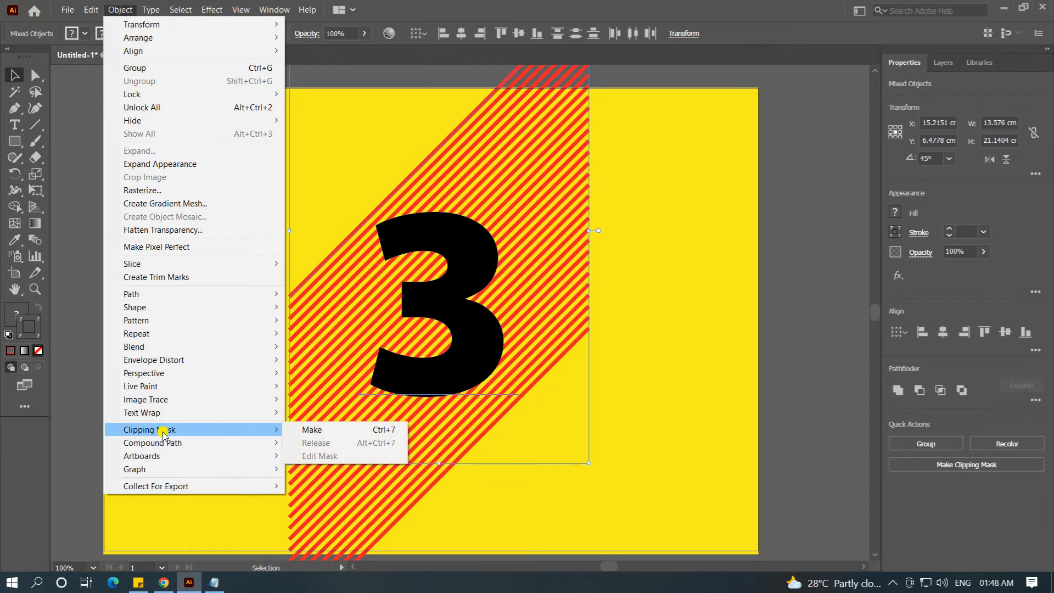
click(327, 428)
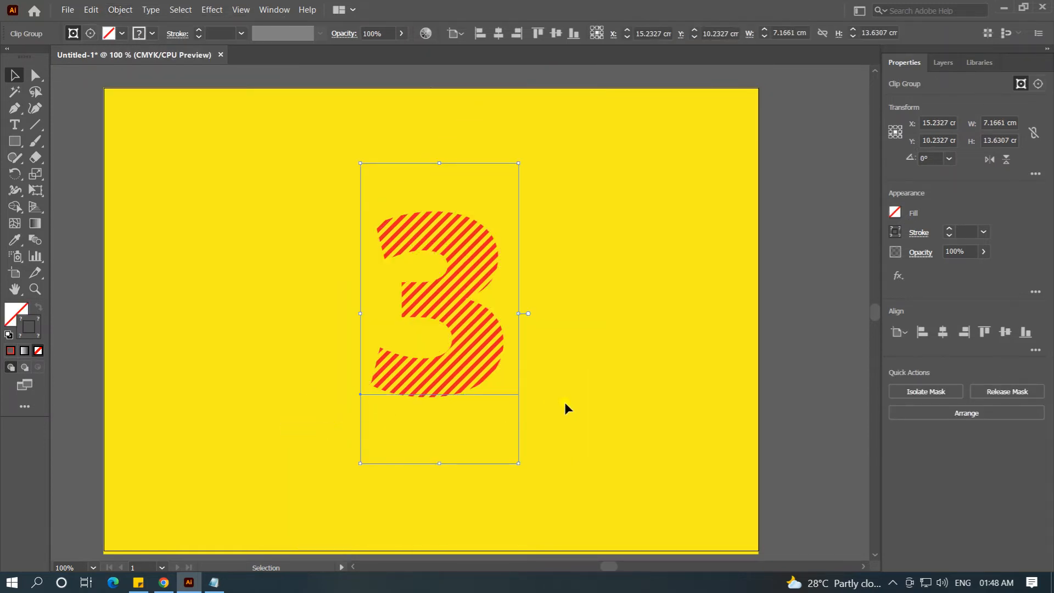